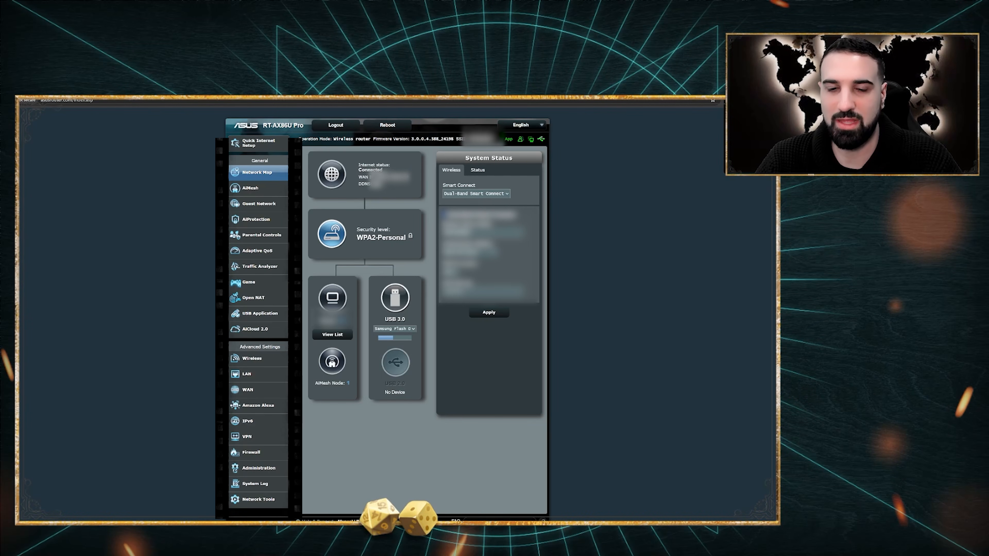
Open the VPN Server page and view OpenVPN's Advanced Settings before returning to General
click(245, 438)
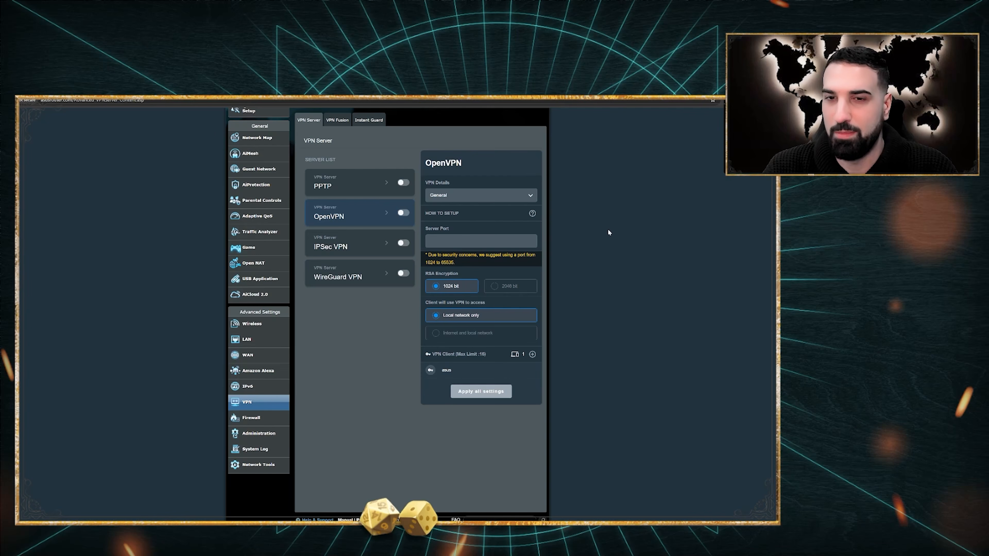
click(513, 191)
click(510, 216)
scroll(510, 219, down, 1)
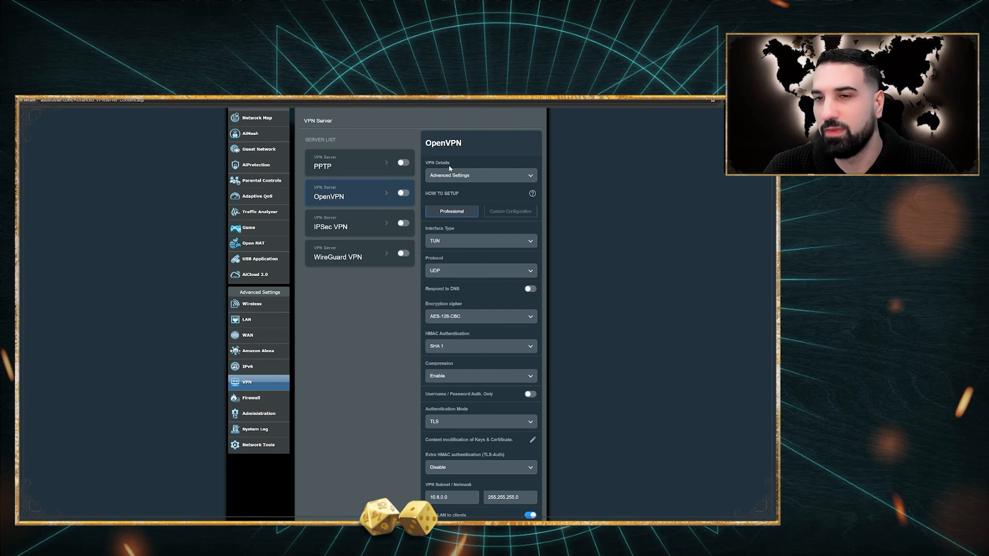
click(455, 178)
click(454, 194)
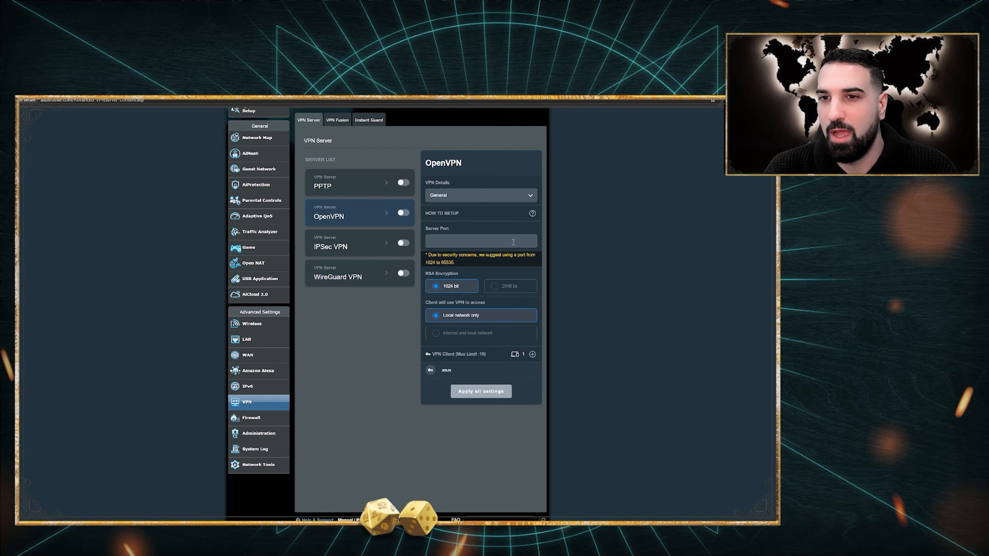
Enter 1027 as the OpenVPN server port
click(517, 240)
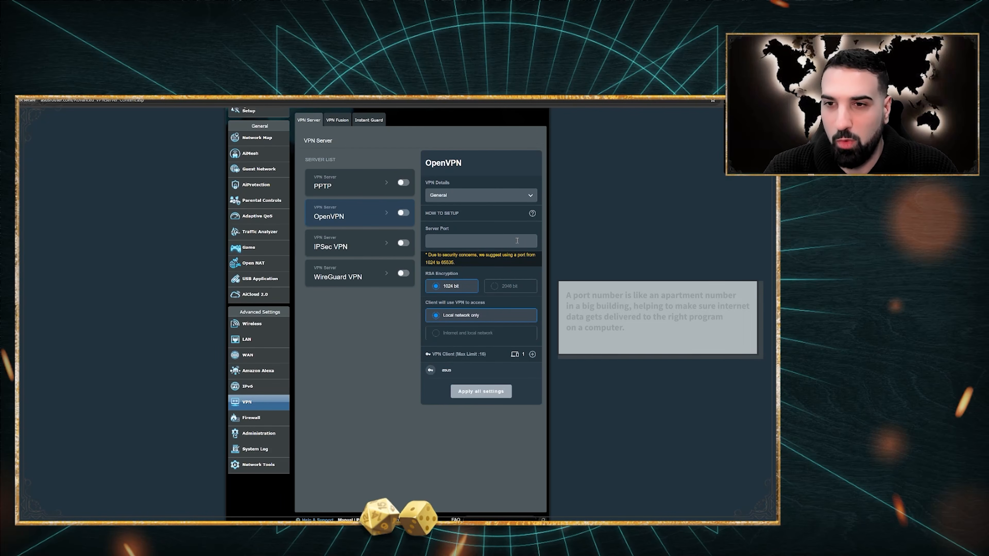
text(1027)
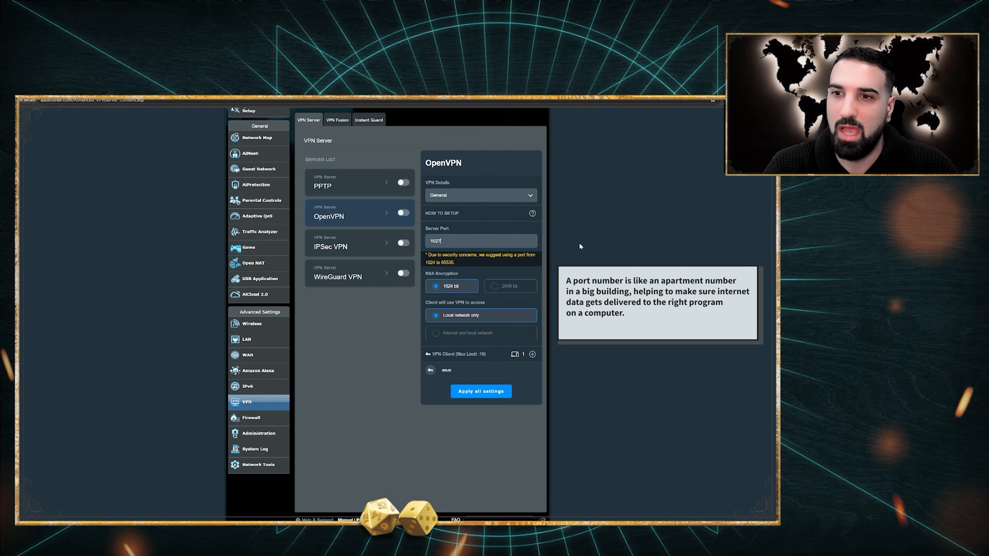
click(587, 249)
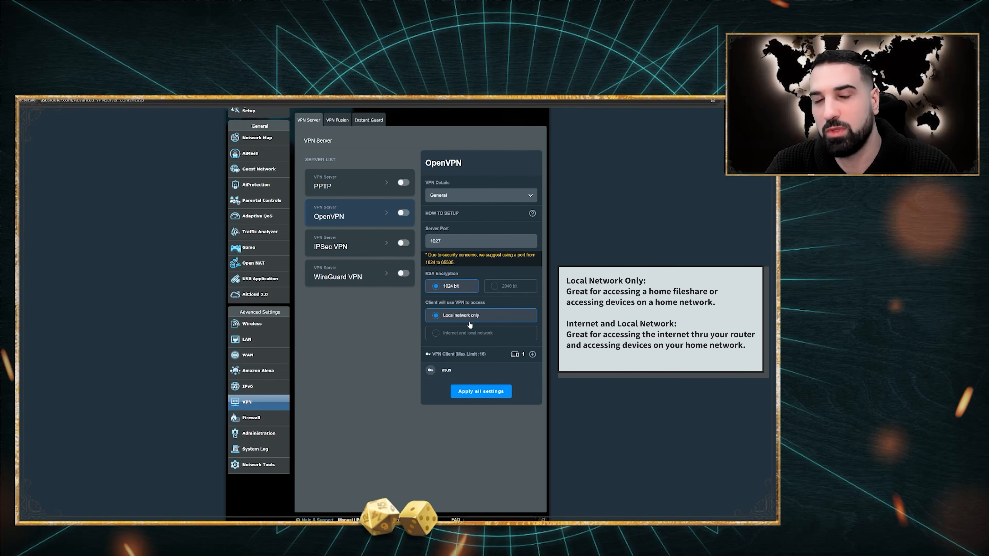
Give OpenVPN clients access to the internet and local network, and start a new client account
click(466, 334)
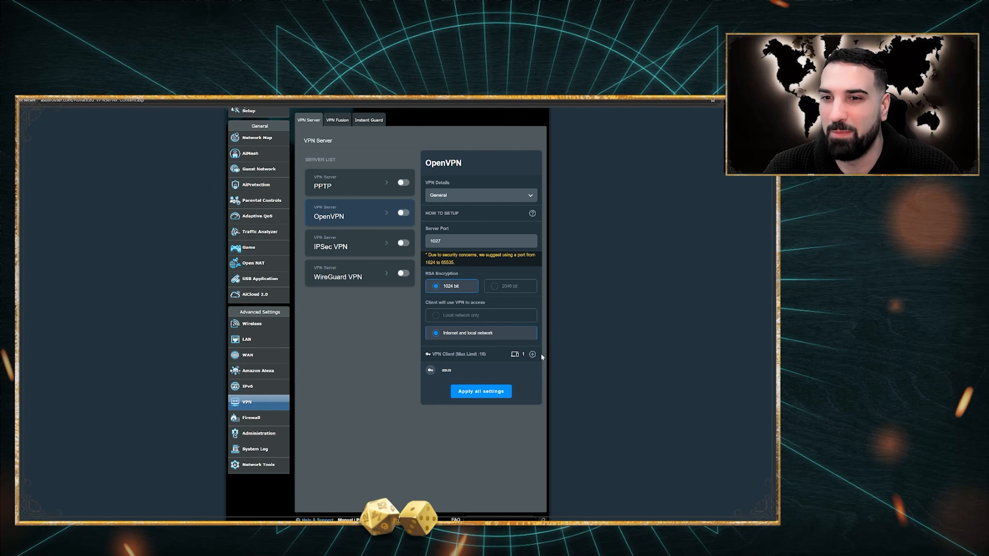
click(532, 354)
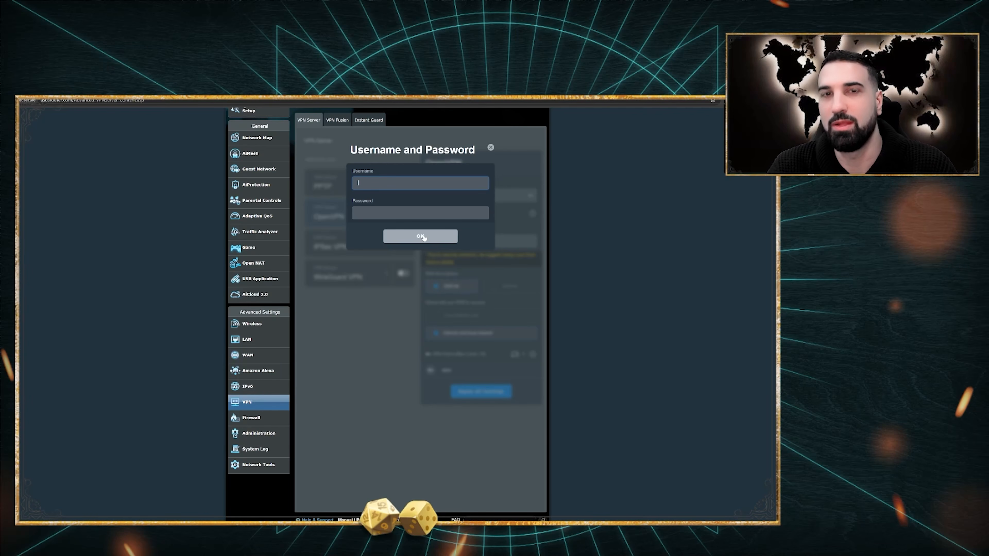
Add a VPN client account with a username and a Very Strong password
text(dave)
key(Tab)
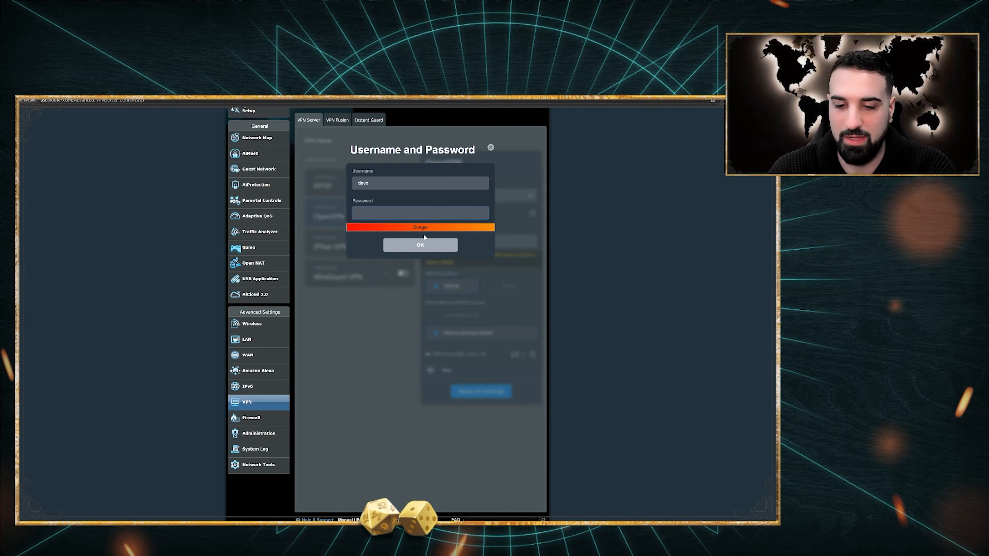
text(aBC)
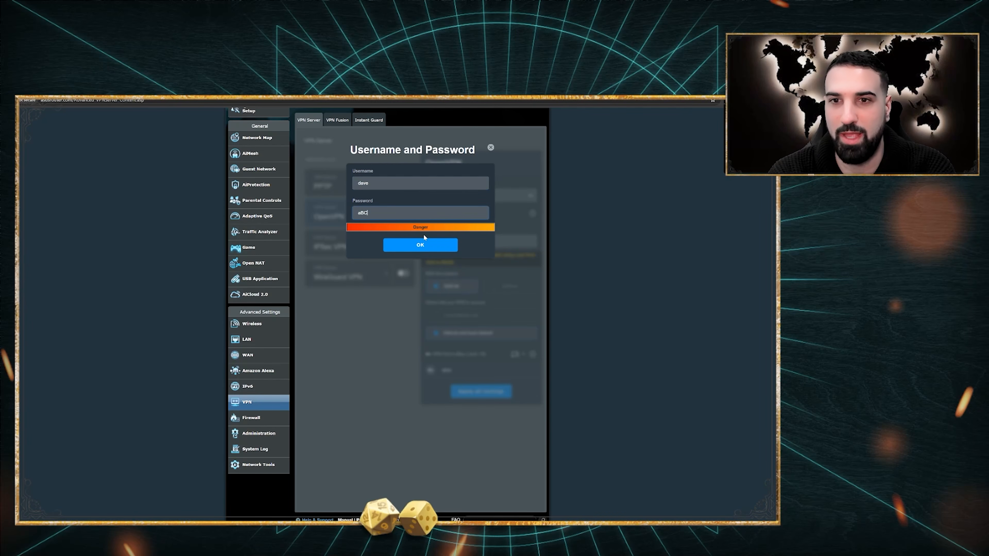
text(123)
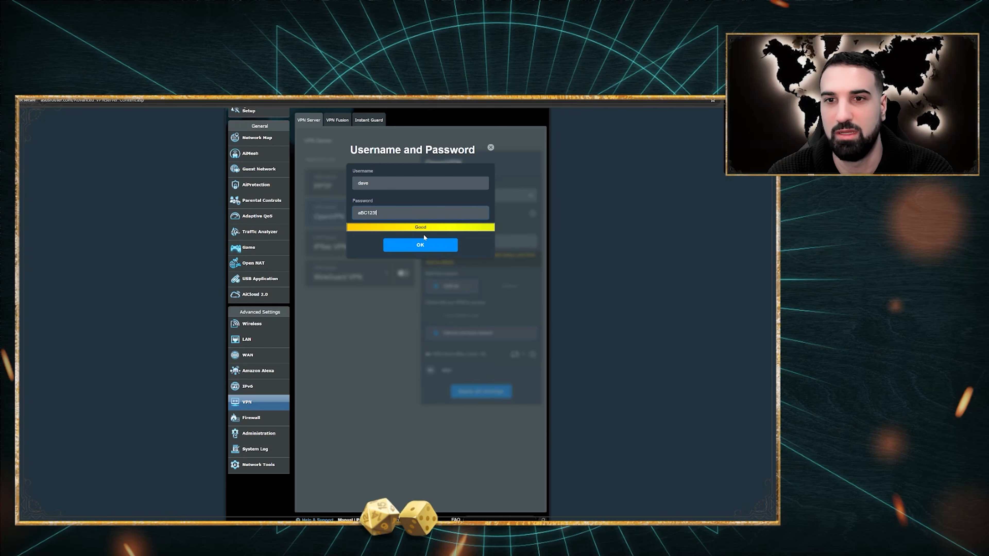
text(!@#)
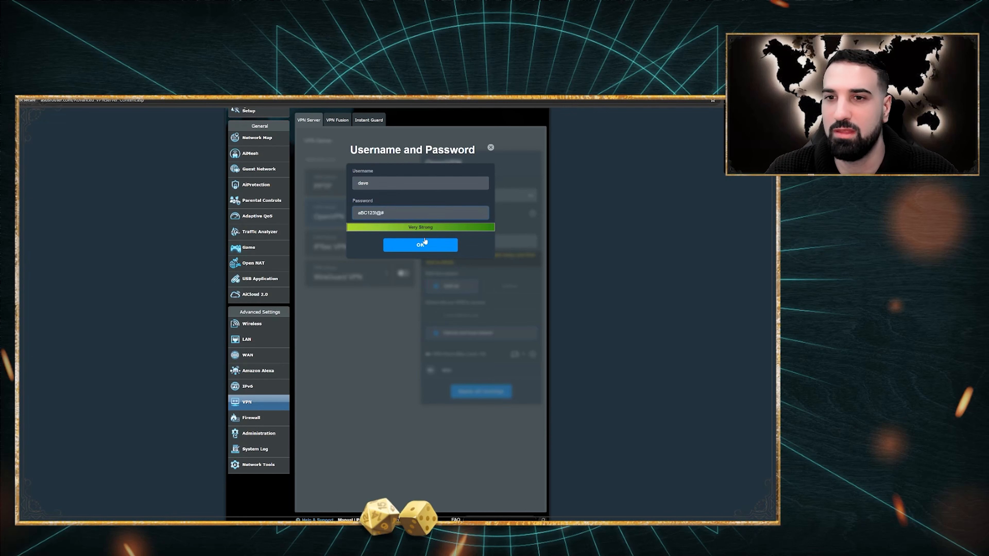
click(424, 243)
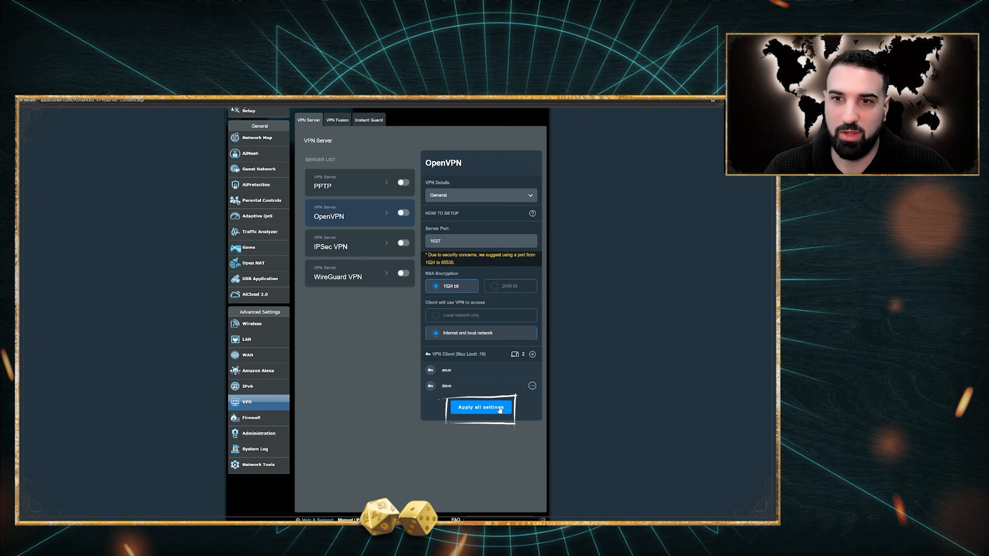
Apply all OpenVPN server settings and switch the OpenVPN server on
click(500, 410)
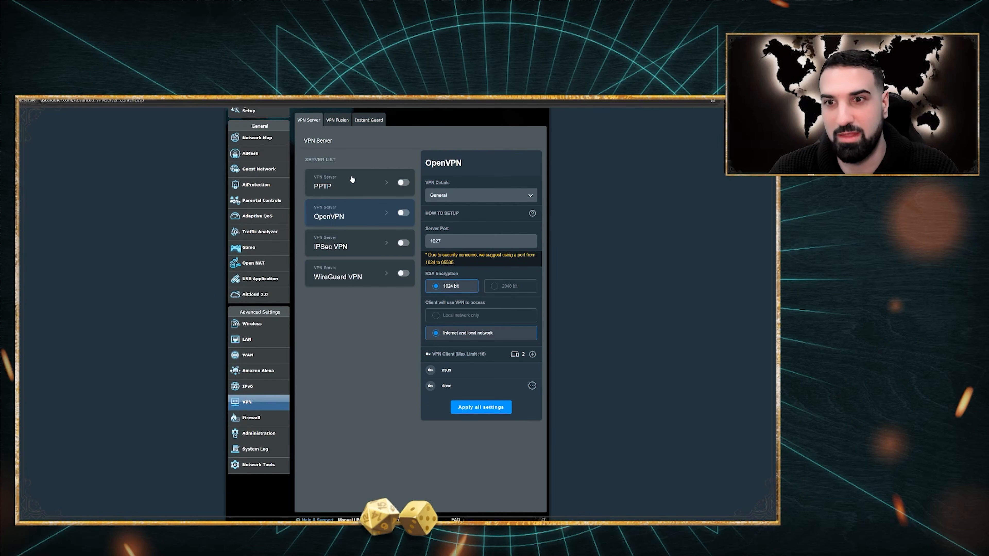
click(403, 213)
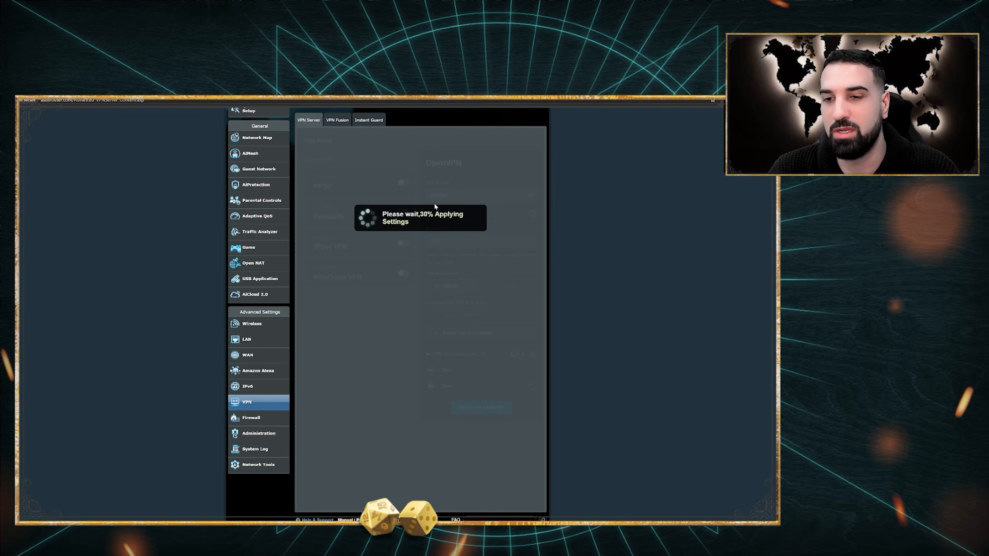
scroll(652, 269, down, 1)
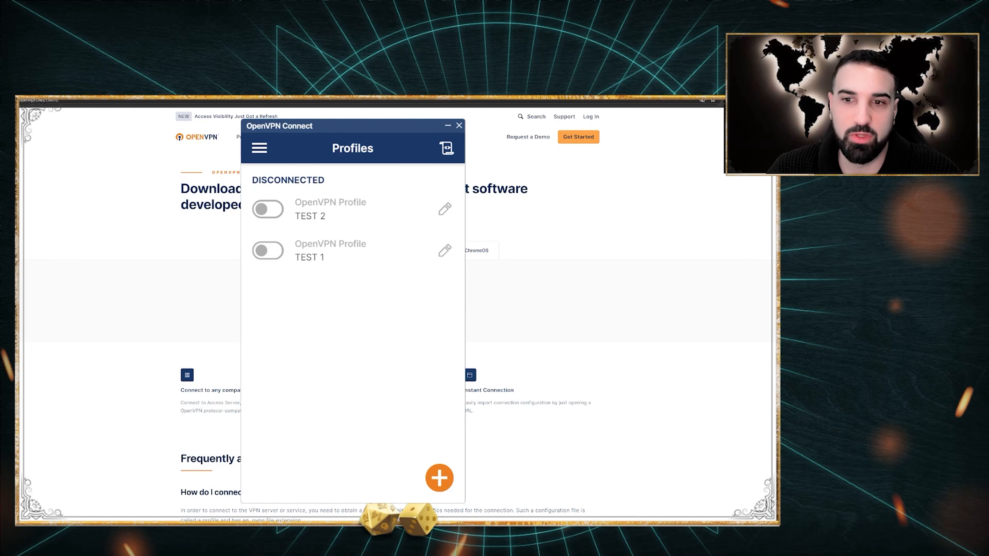
In OpenVPN Connect, view the import-from-file screen, then back out without importing
click(440, 477)
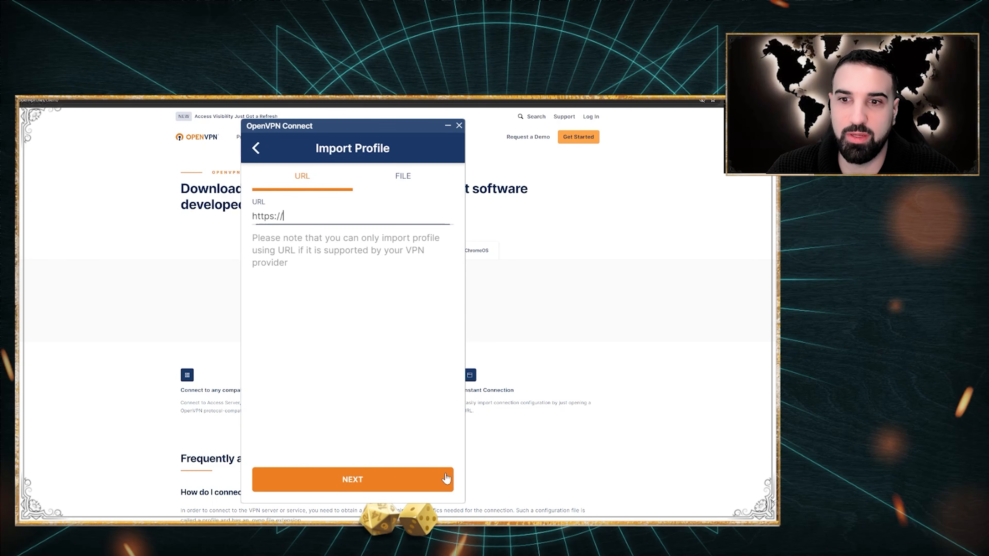
click(416, 178)
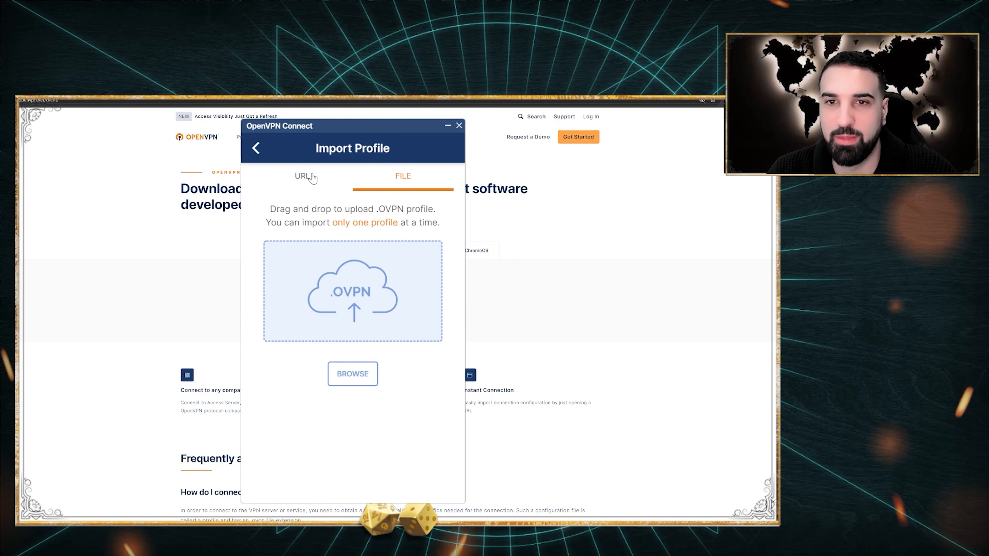
click(254, 150)
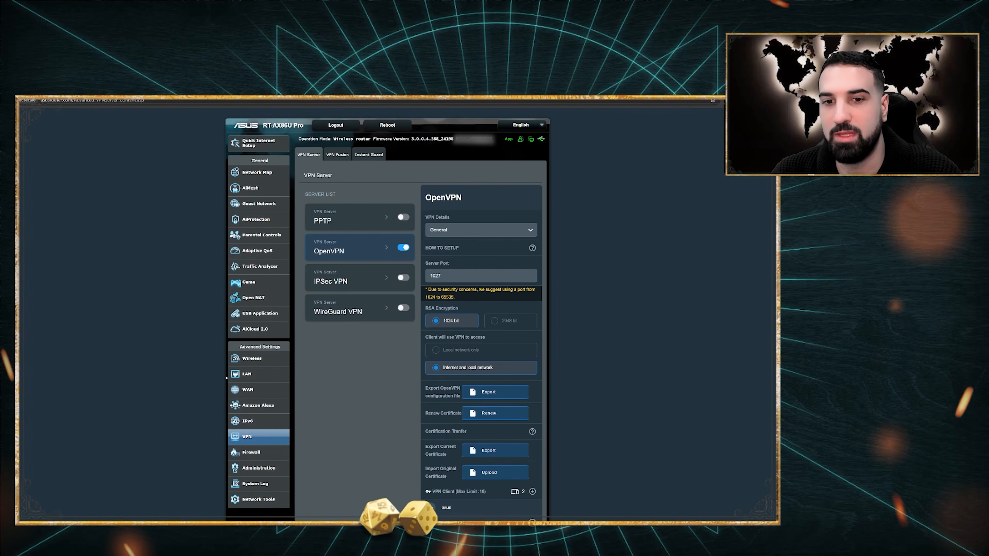
click(282, 390)
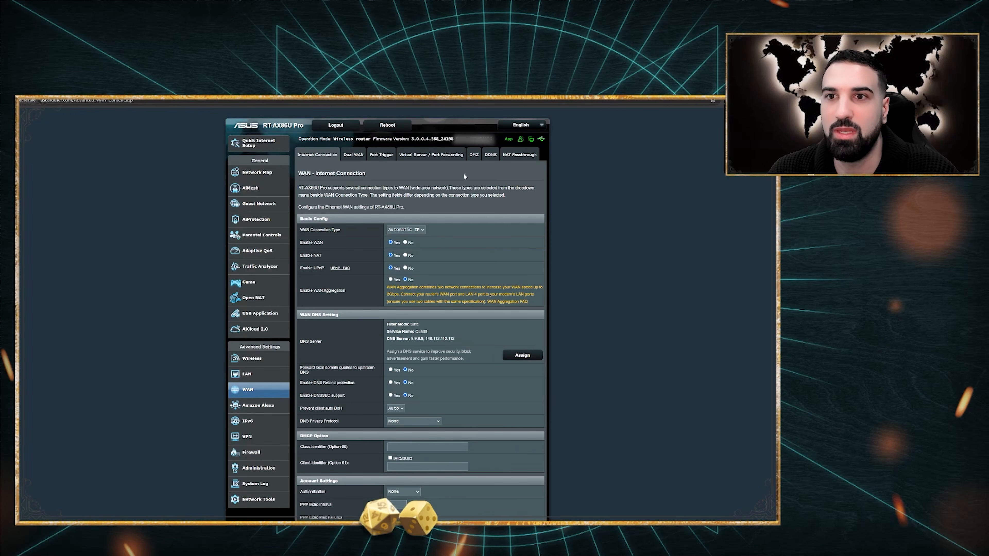
click(491, 156)
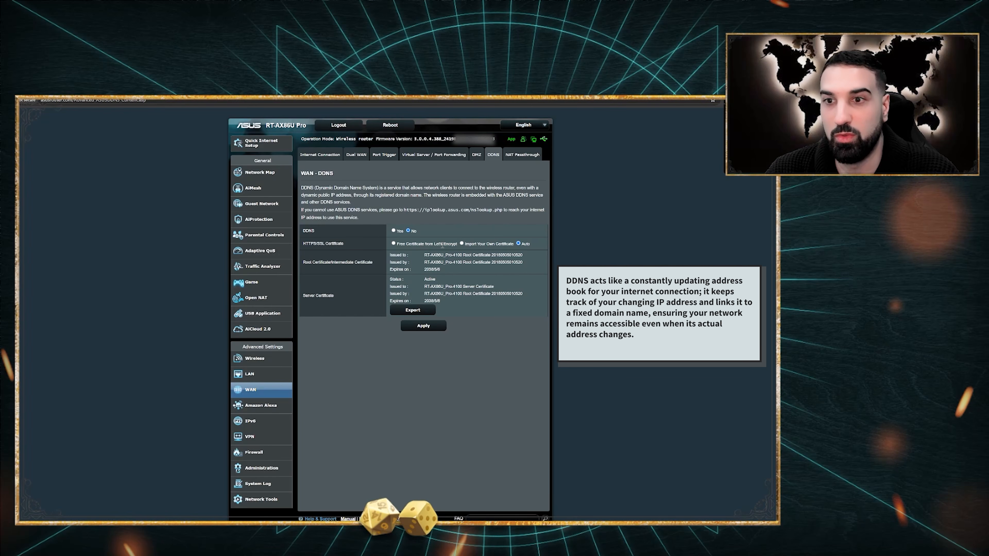
click(394, 244)
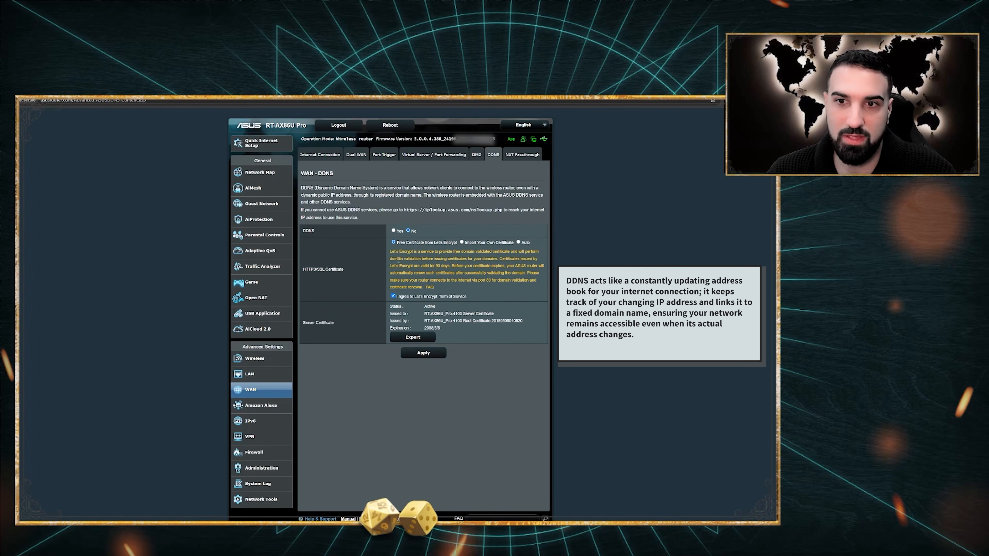
click(393, 231)
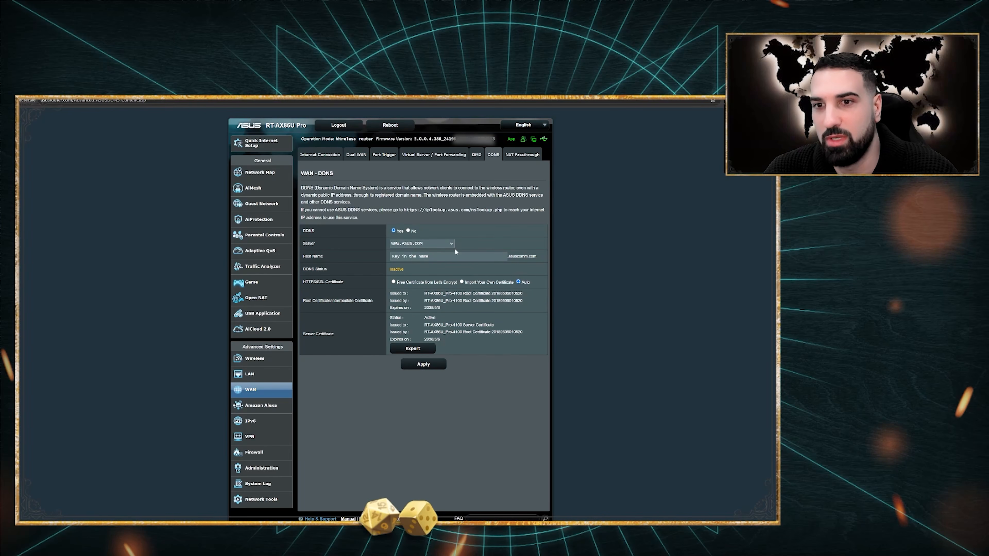
click(439, 247)
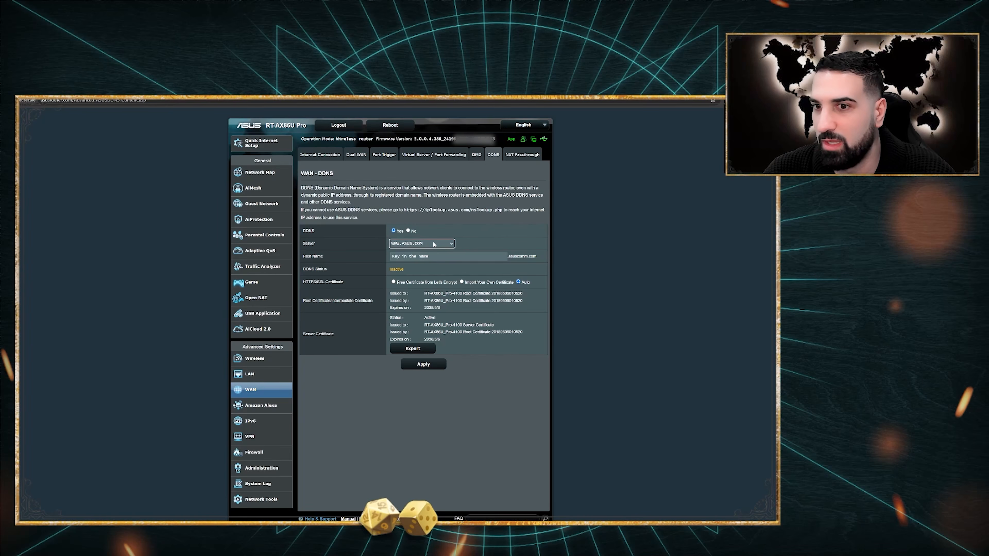
click(438, 243)
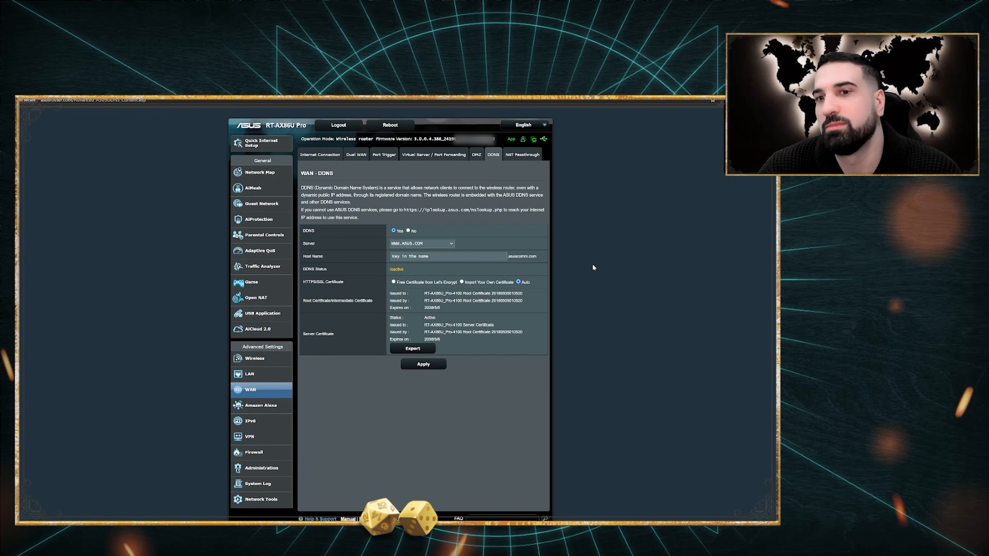
click(393, 282)
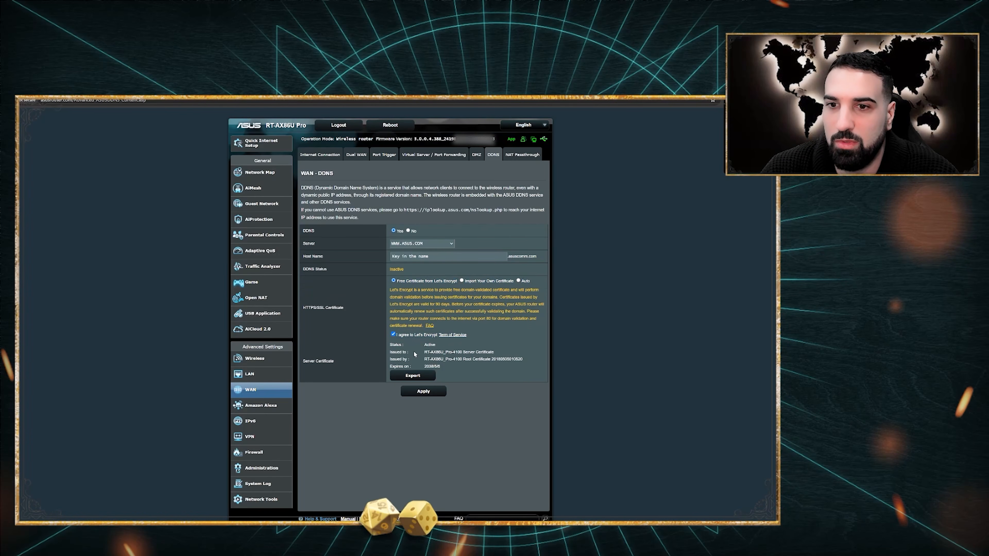
Apply the DDNS settings, accept the ASUS notice, and clear the Host Name field
click(417, 394)
click(300, 280)
click(401, 301)
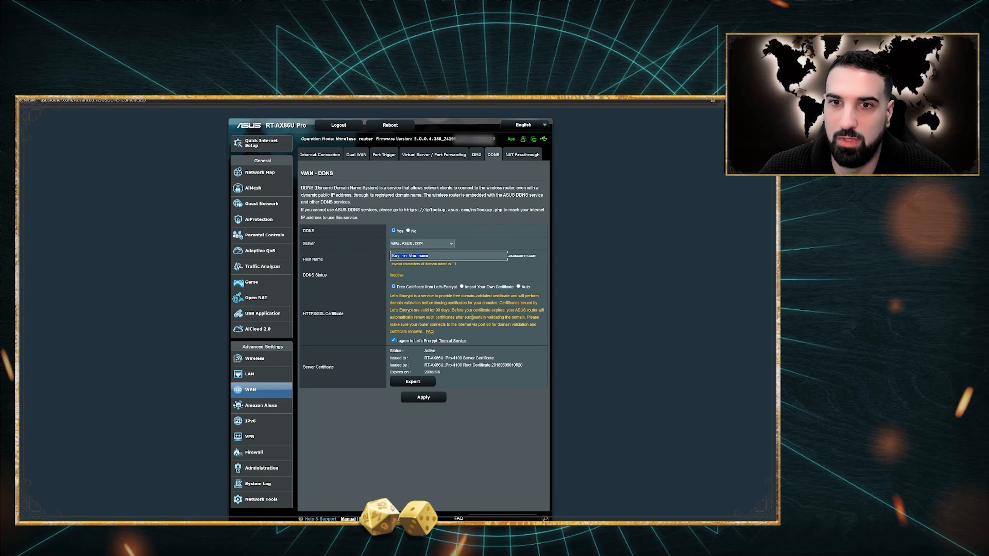
click(484, 249)
click(484, 254)
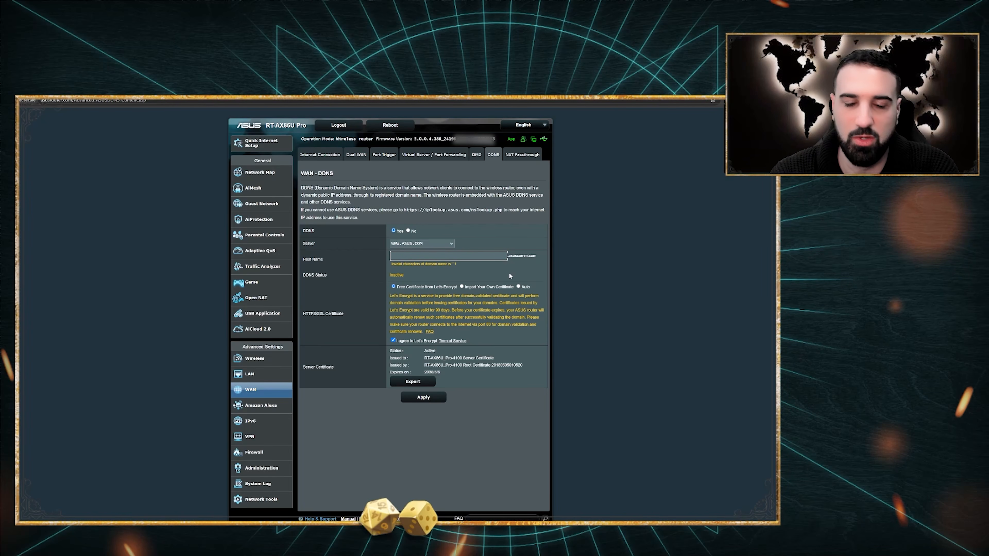
Register the DDNS host name superawesomevpn and dismiss the success message
text(superawesomevpn)
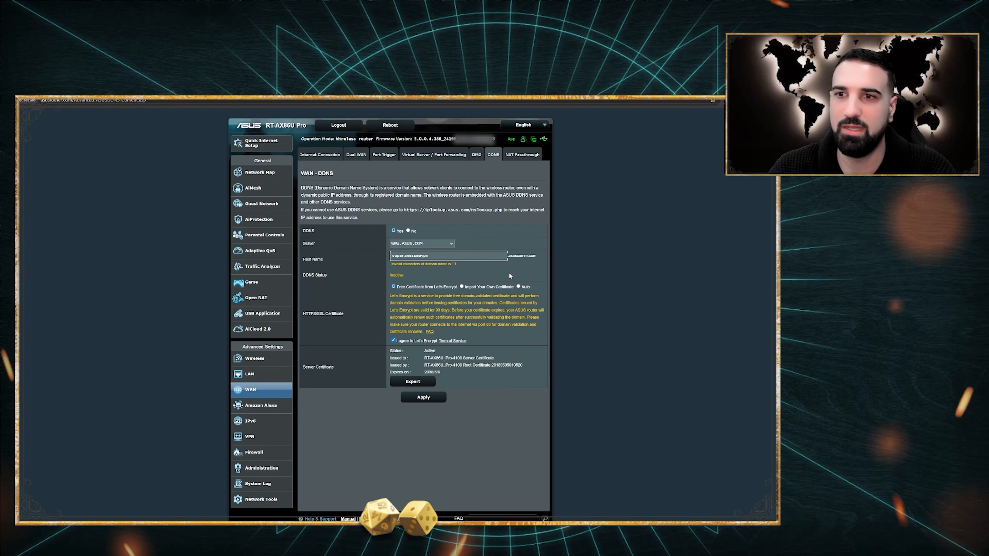
click(570, 278)
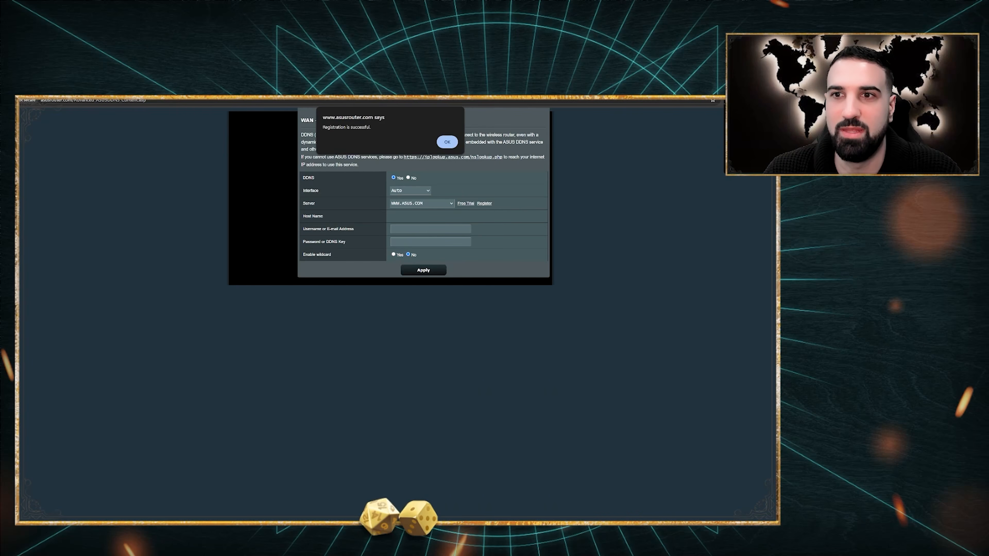
click(447, 142)
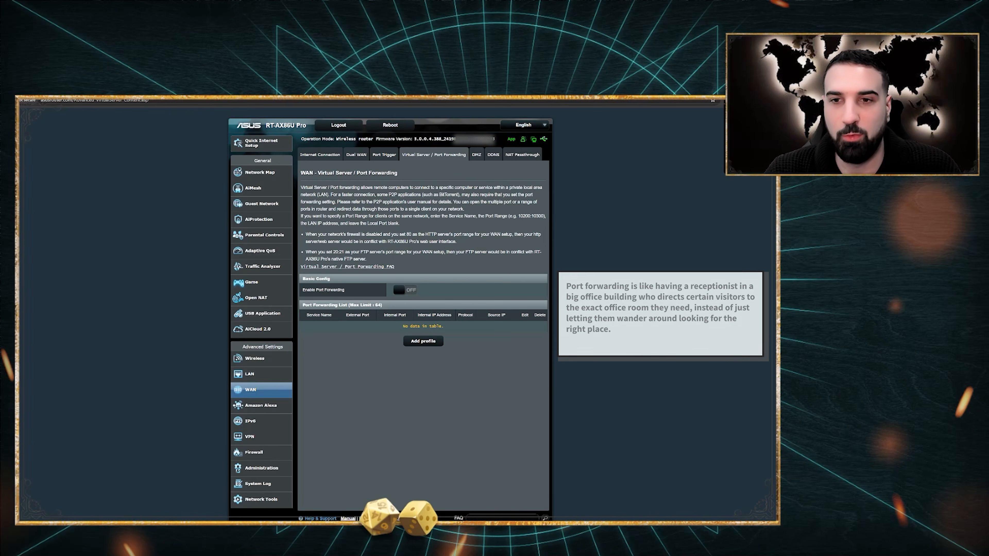
Enable port forwarding and add an Open VPN Server UDP forwarding rule
click(405, 290)
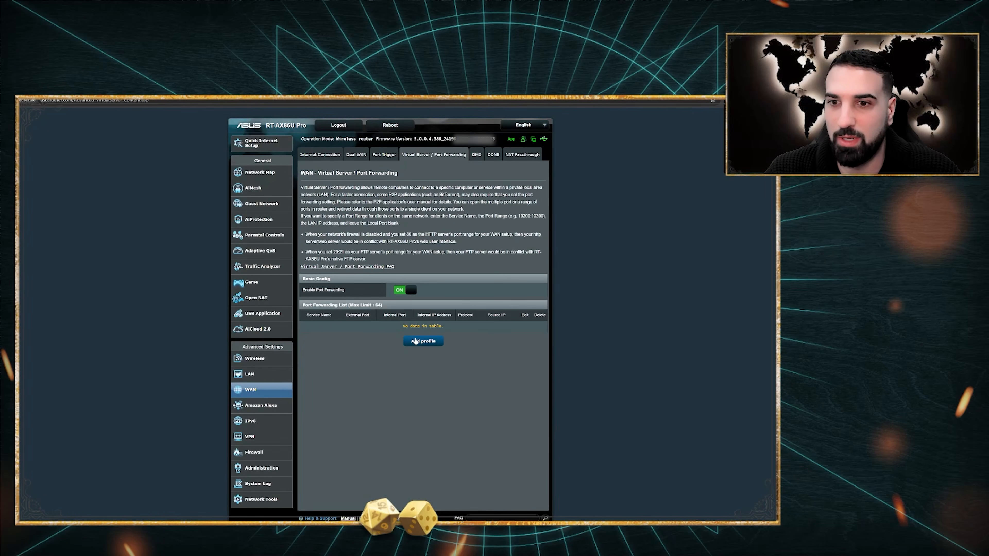
click(421, 341)
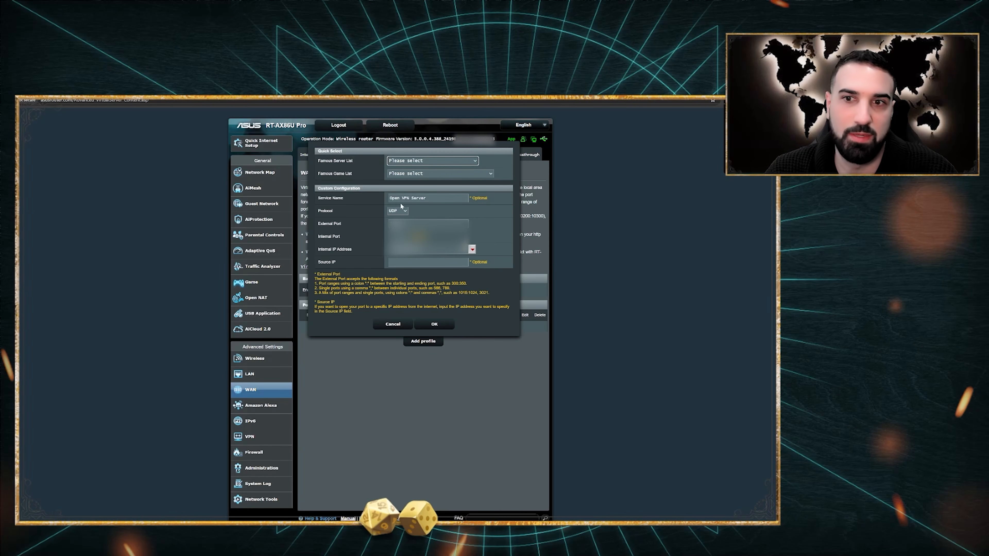
click(434, 326)
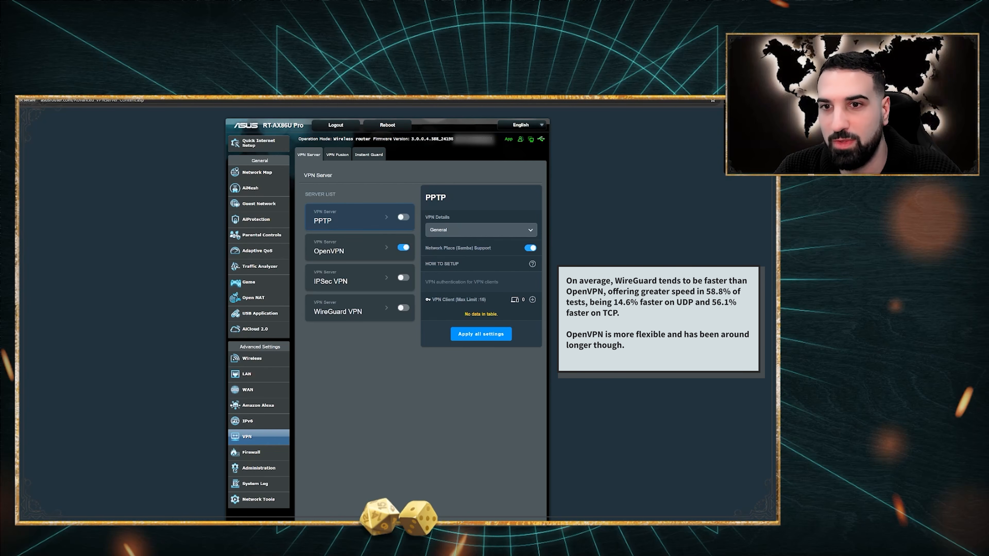
Show the WireGuard VPN server settings, view Advanced Settings, then return to General
click(343, 314)
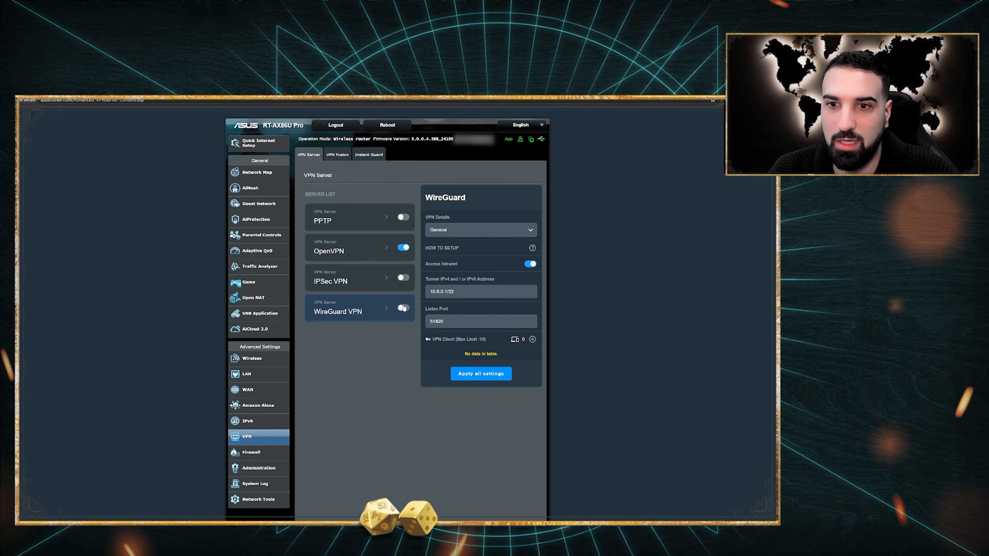
click(453, 235)
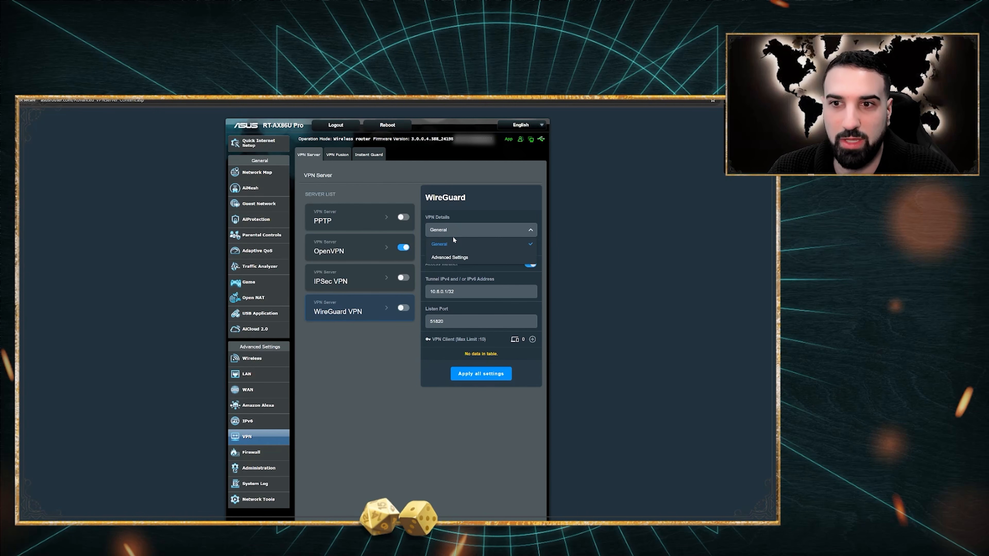
click(455, 253)
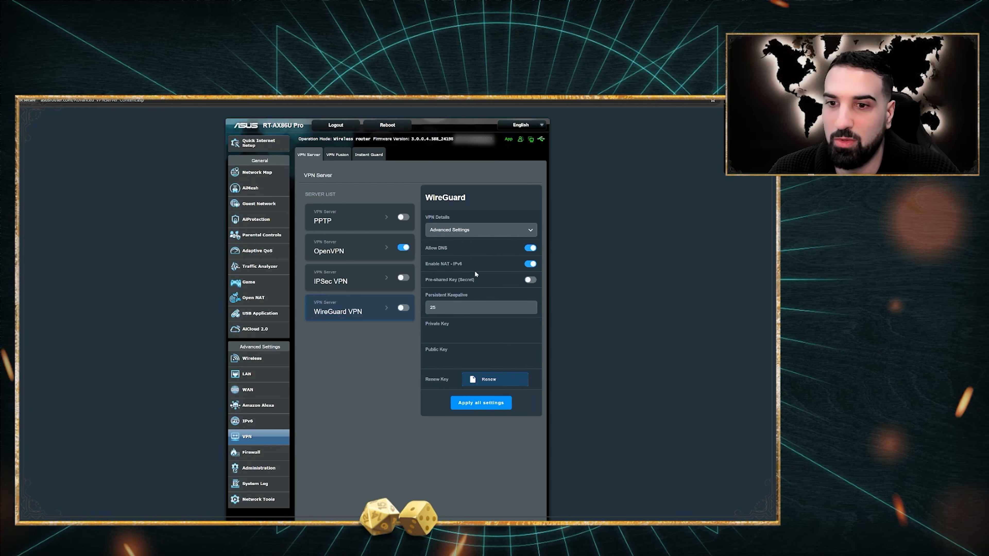
click(465, 231)
click(464, 244)
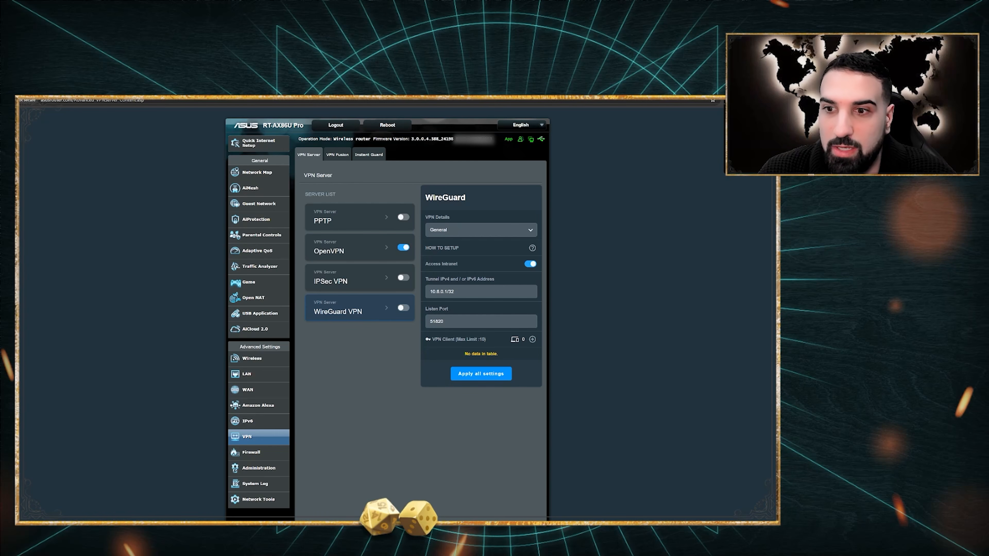
Add a WireGuard peer named iPhone at 10.6.0.2/32, enable it, and display its QR code
click(533, 339)
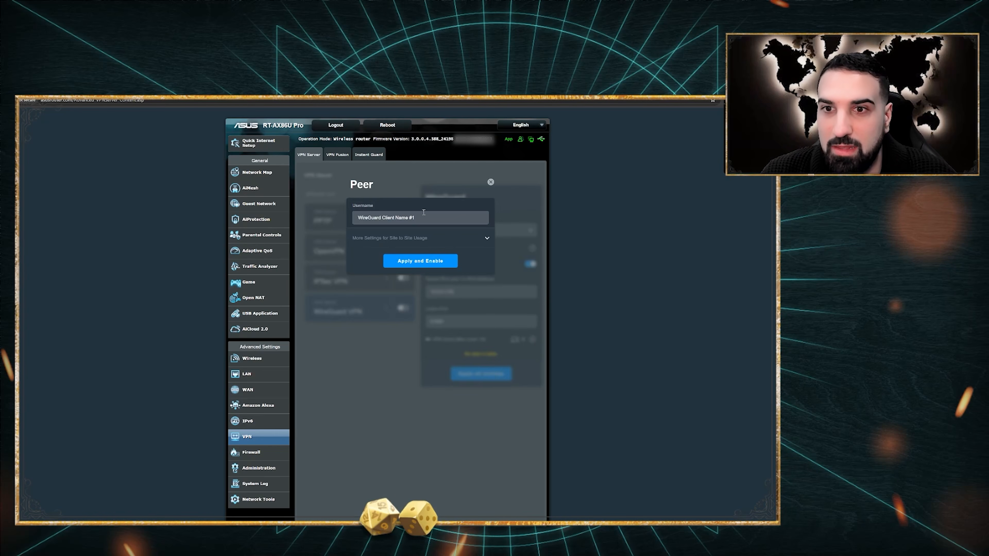
drag(426, 218, 115, 220)
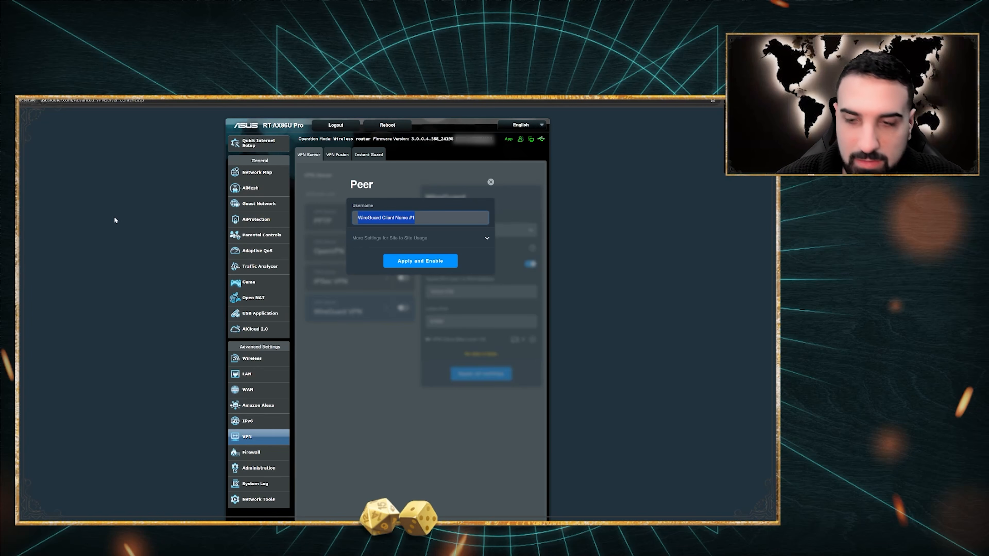
text(iPhone)
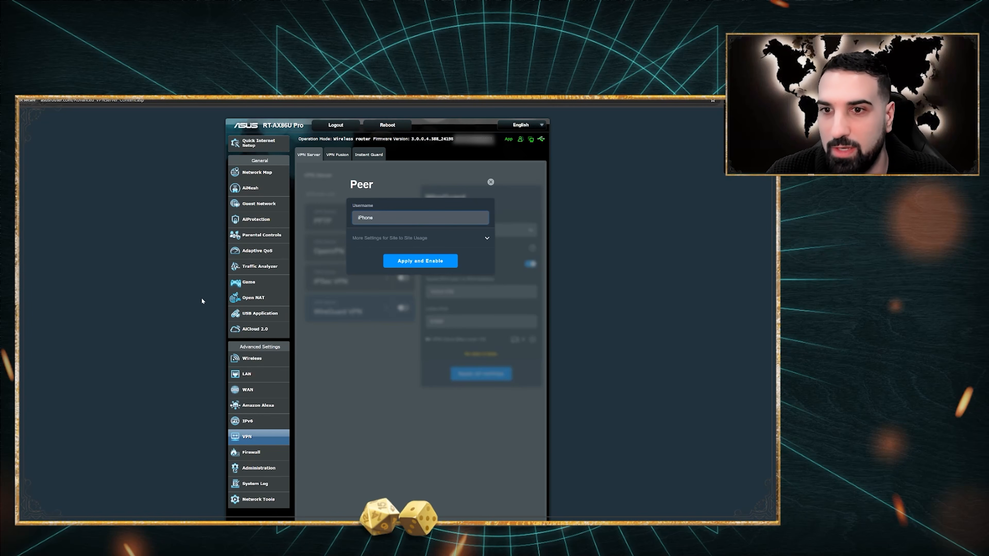
click(470, 238)
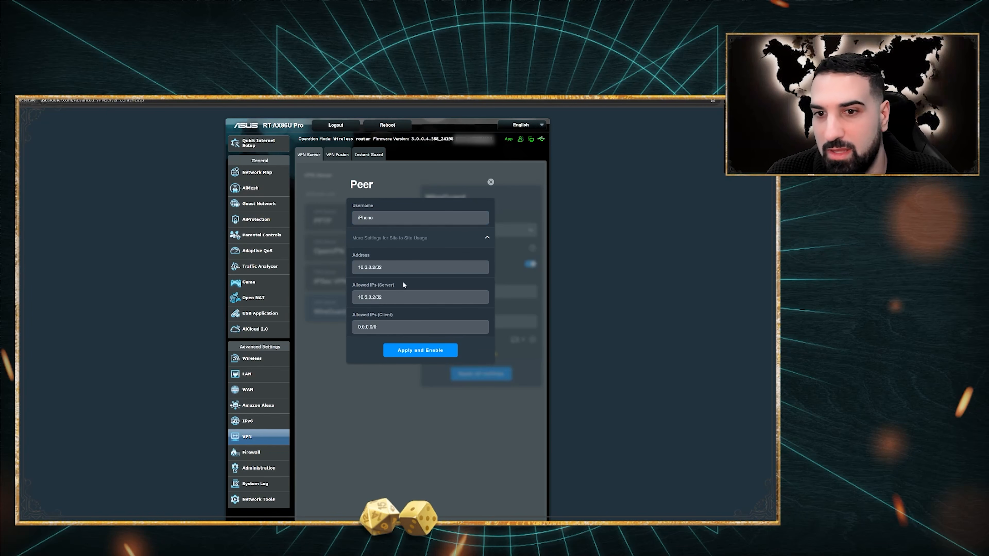
scroll(414, 268, down, 1)
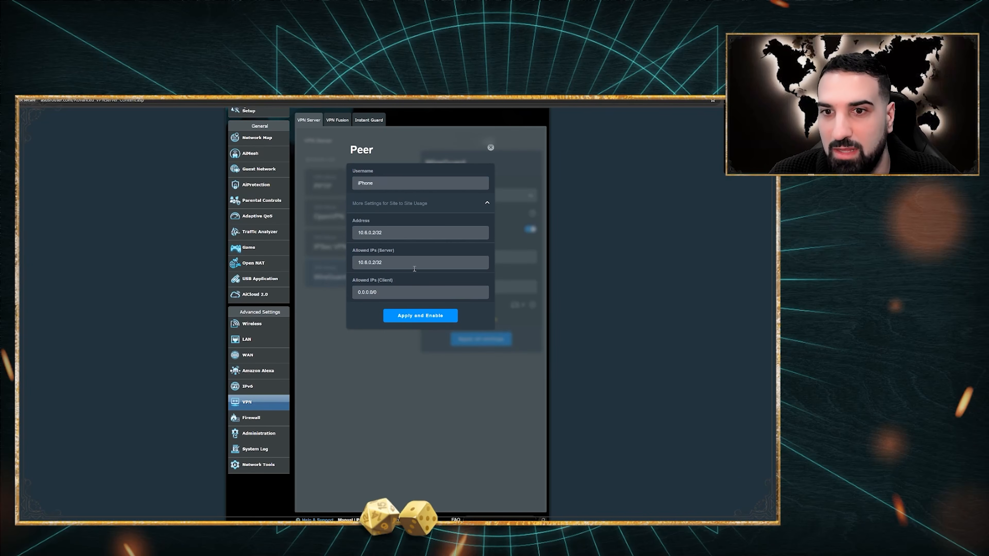
click(411, 208)
click(423, 228)
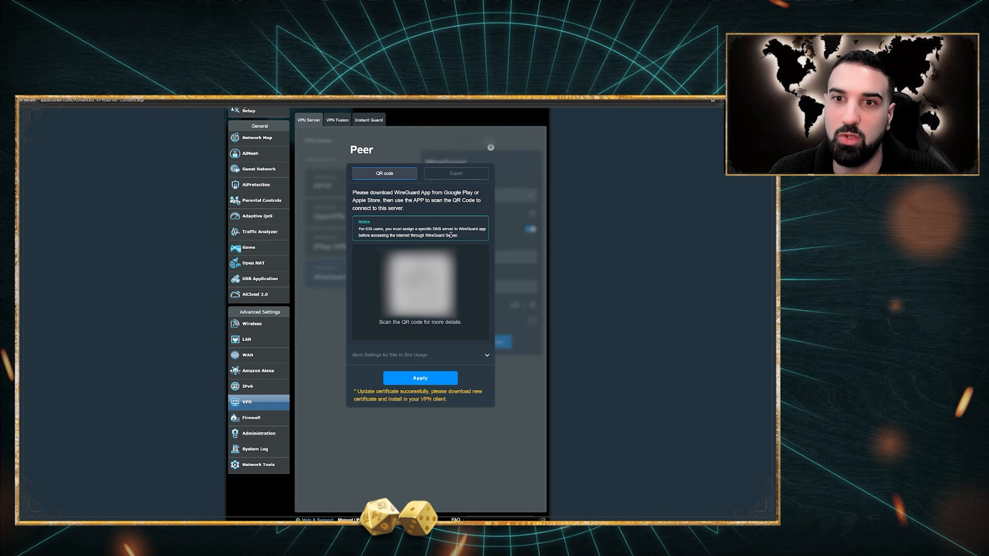
Show the iPhone peer's configuration text and download button on the Export view
click(466, 179)
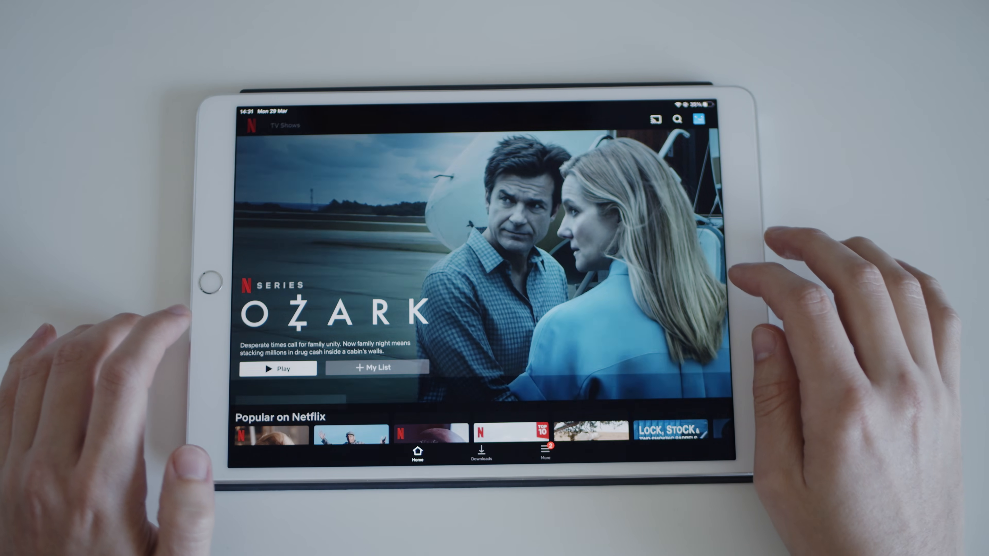
Scroll down the VPN Server page to confirm the OpenVPN and WireGuard servers are on
scroll(483, 273, down, 5)
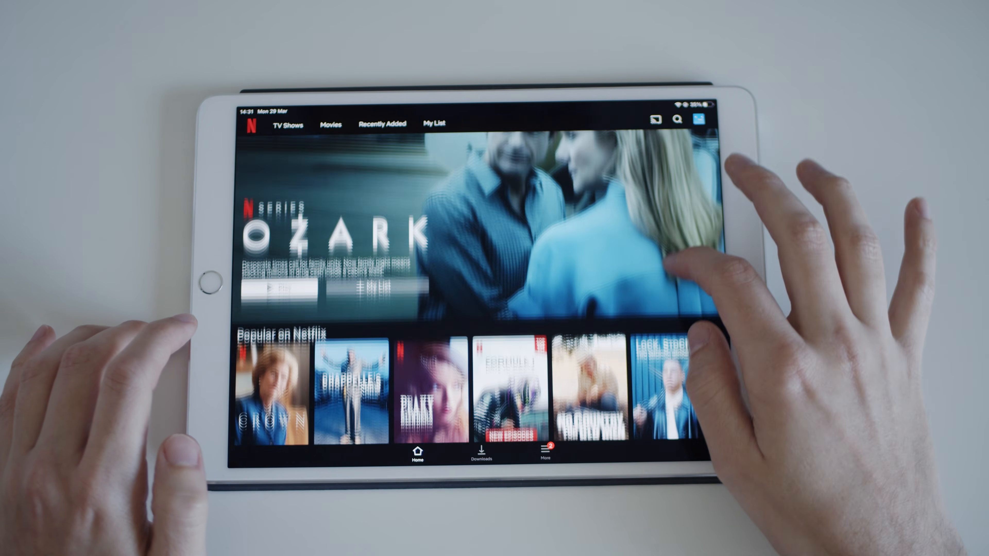
scroll(483, 292, down, 2)
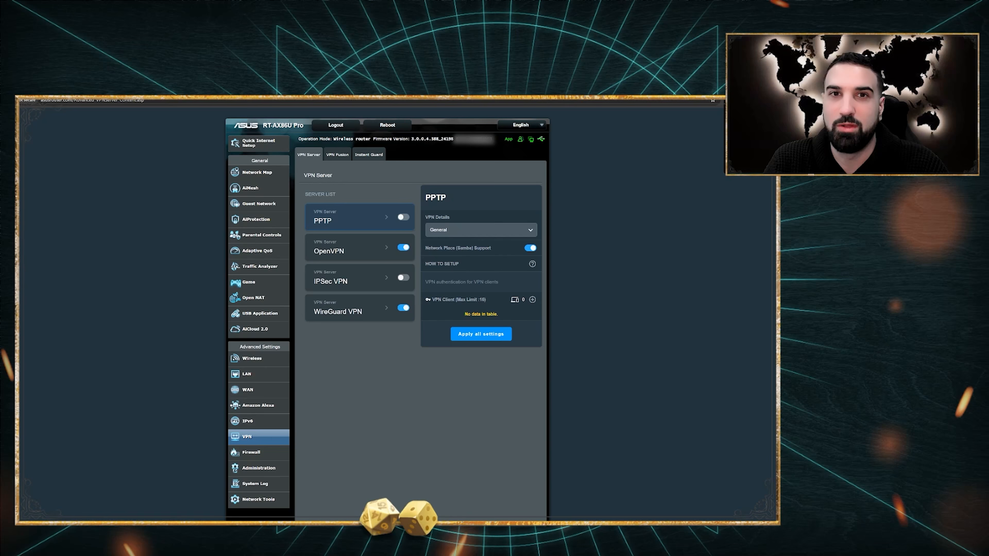